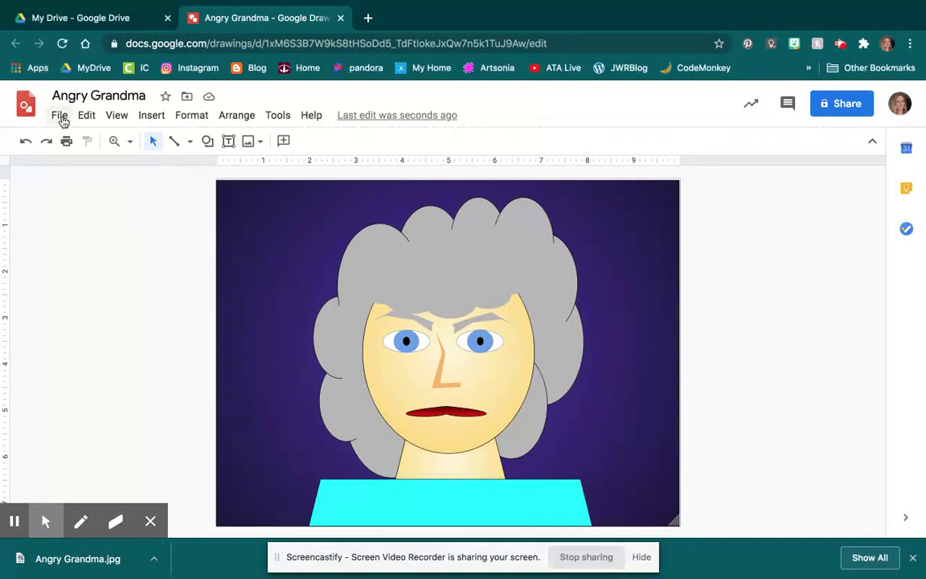
# Save the Angry Grandma drawing as a .jpg file, then return to the My Drive tab.
pyautogui.click(61, 117)
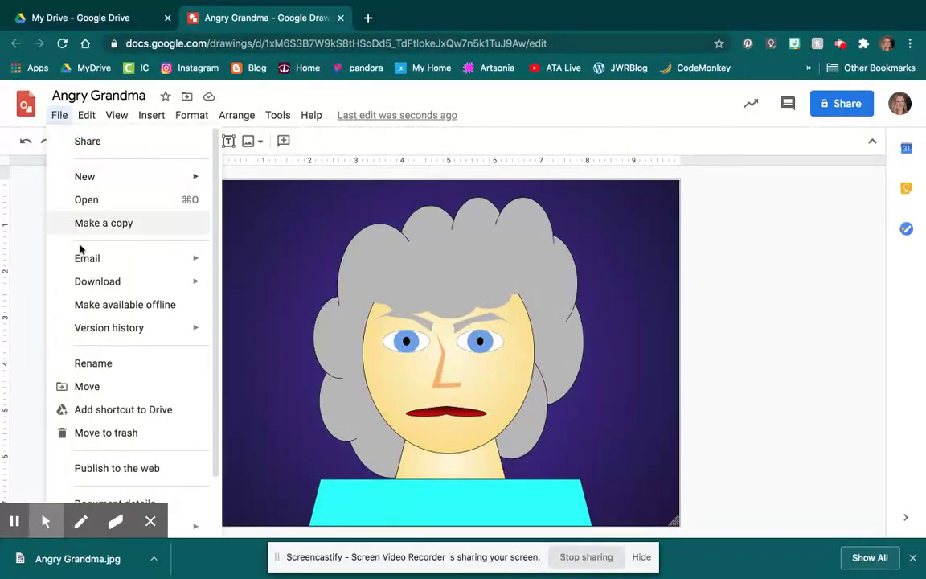
pyautogui.moveTo(92, 288)
pyautogui.click(240, 309)
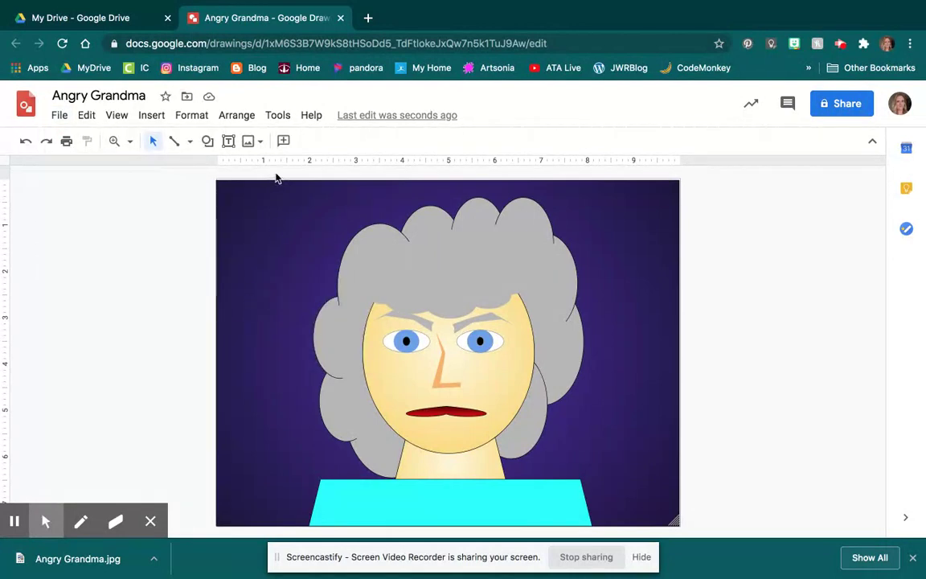
pyautogui.click(119, 19)
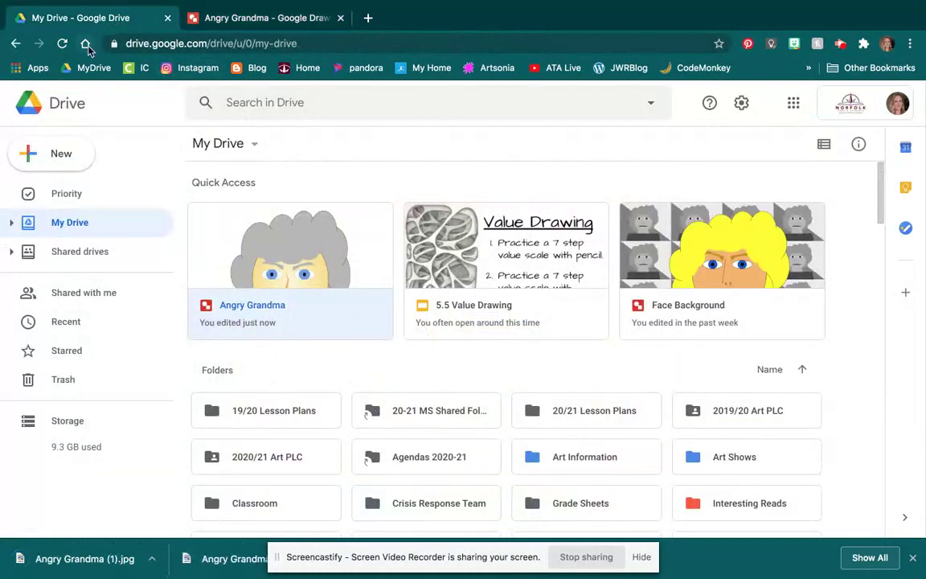
# Create a blank Google Drawings file from Drive's New > More menu.
pyautogui.click(58, 154)
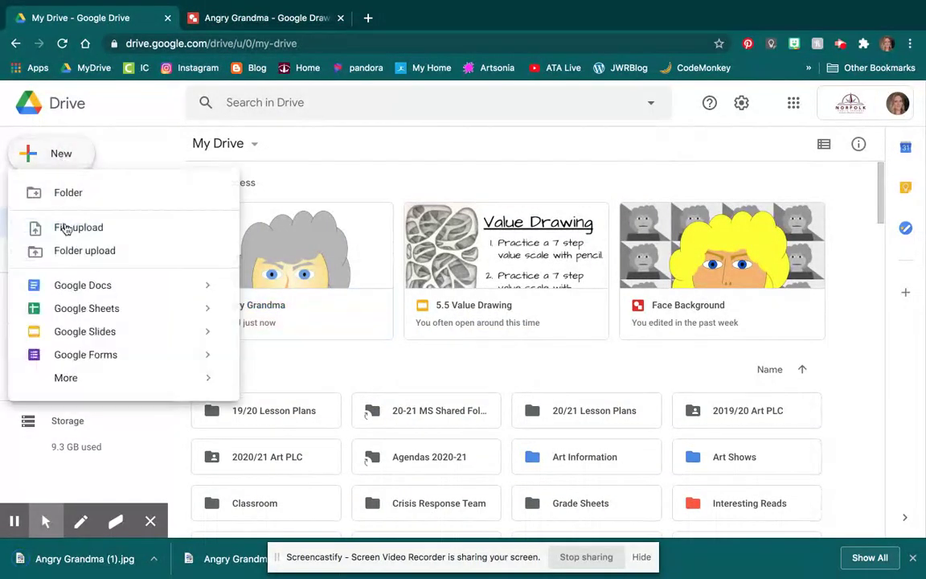
pyautogui.moveTo(89, 375)
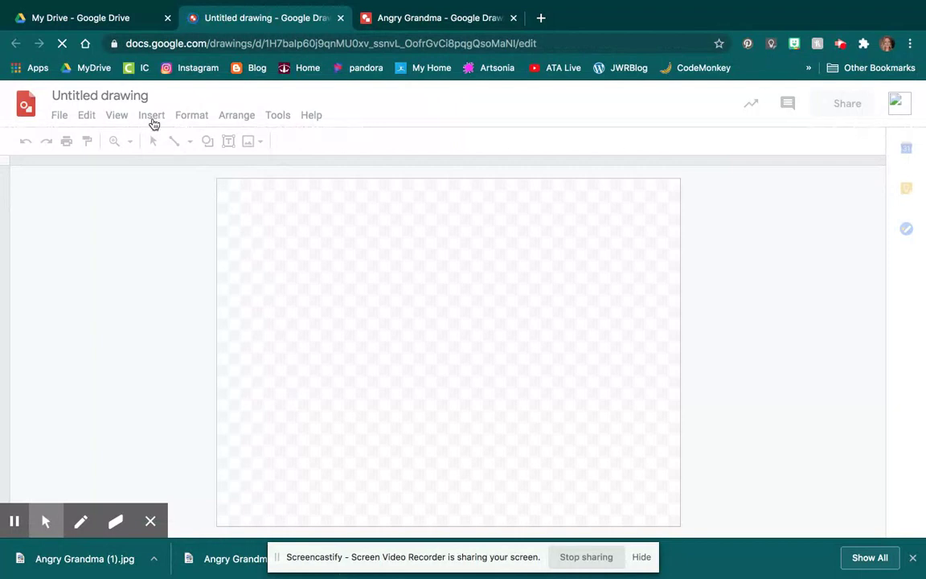
# Upload Angry Grandma.jpg from the Downloads folder into the blank drawing.
pyautogui.click(153, 119)
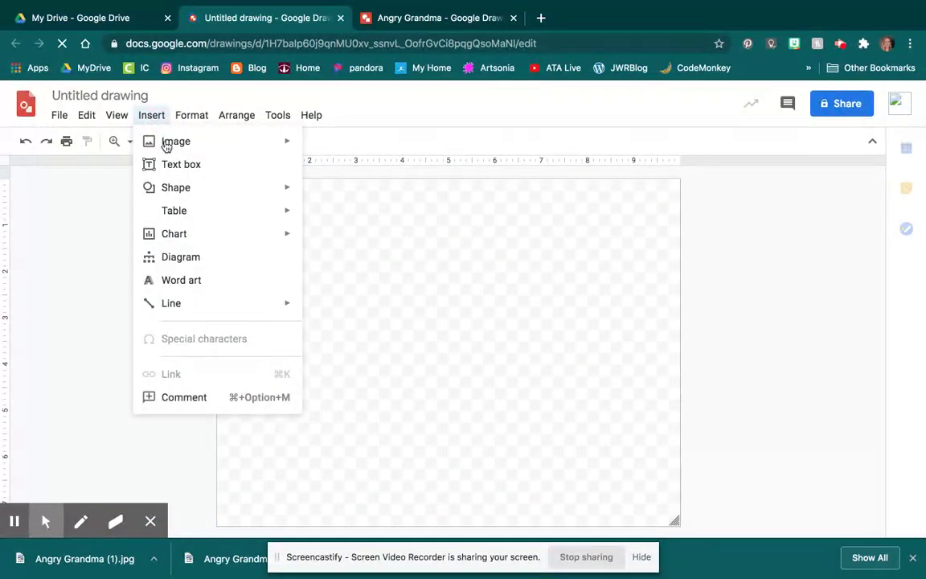
pyautogui.moveTo(256, 137)
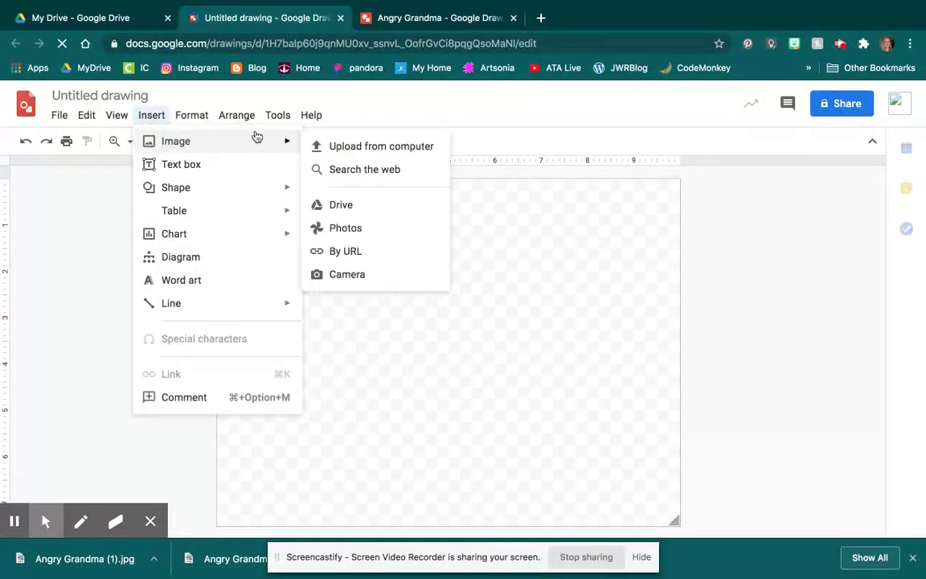
pyautogui.click(357, 148)
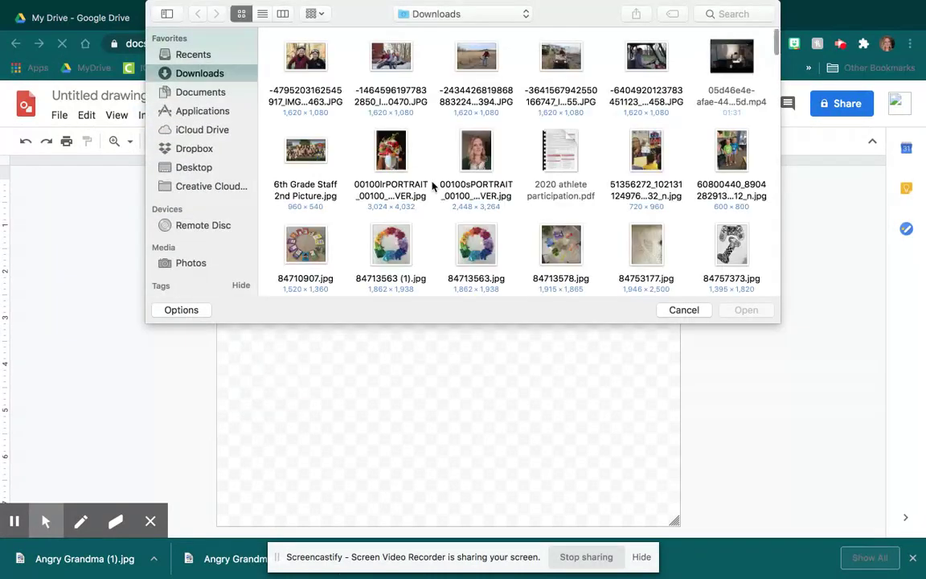
pyautogui.scroll(-3, 523, 173)
pyautogui.scroll(-8, 565, 173)
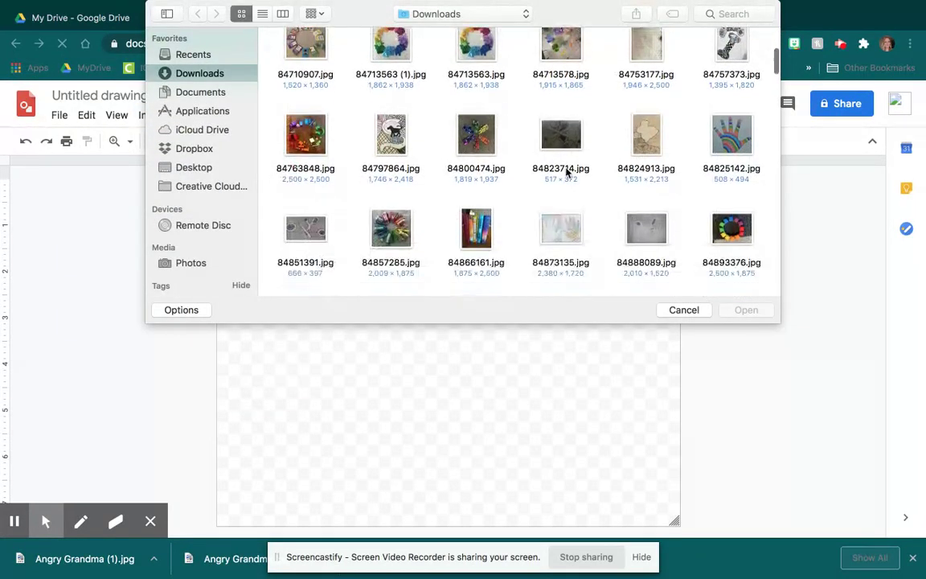
pyautogui.scroll(-8, 566, 173)
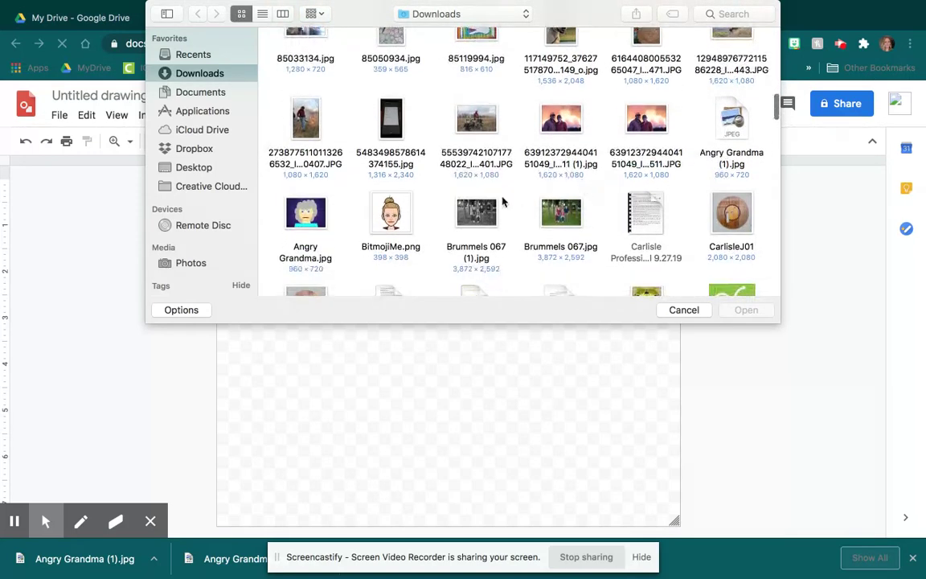
pyautogui.click(299, 215)
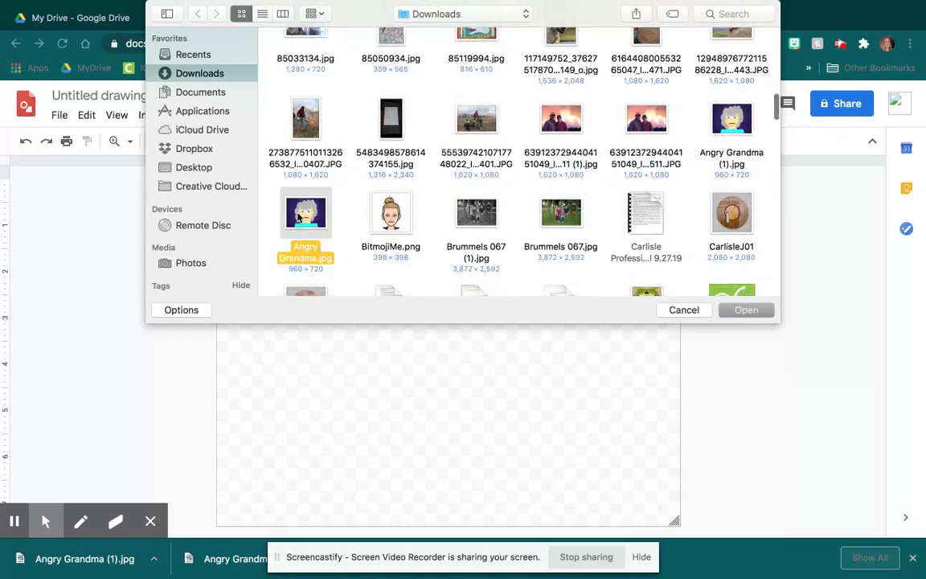
pyautogui.click(744, 311)
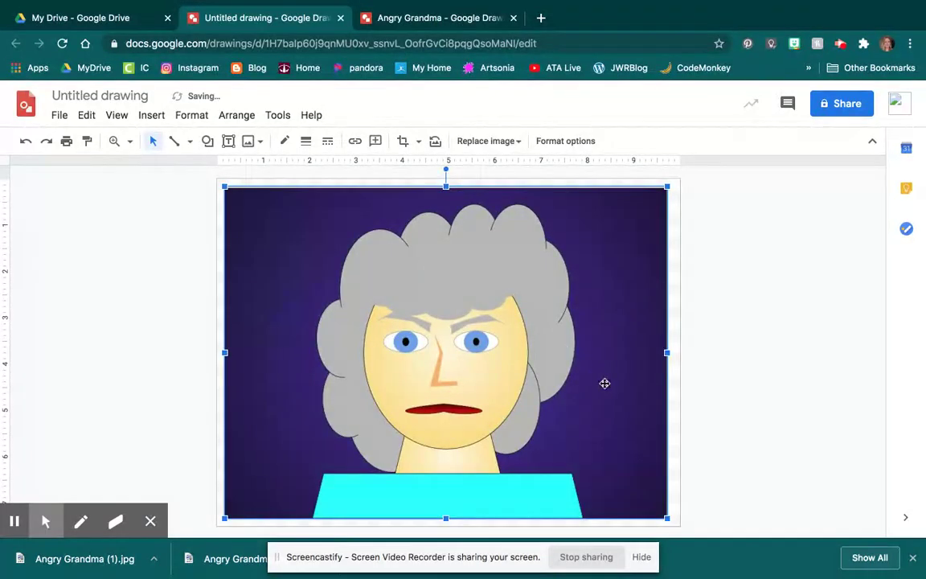
# Shrink the portrait to a thumbnail and move it to the page's top-left corner.
pyautogui.moveTo(668, 521); pyautogui.dragTo(319, 255)
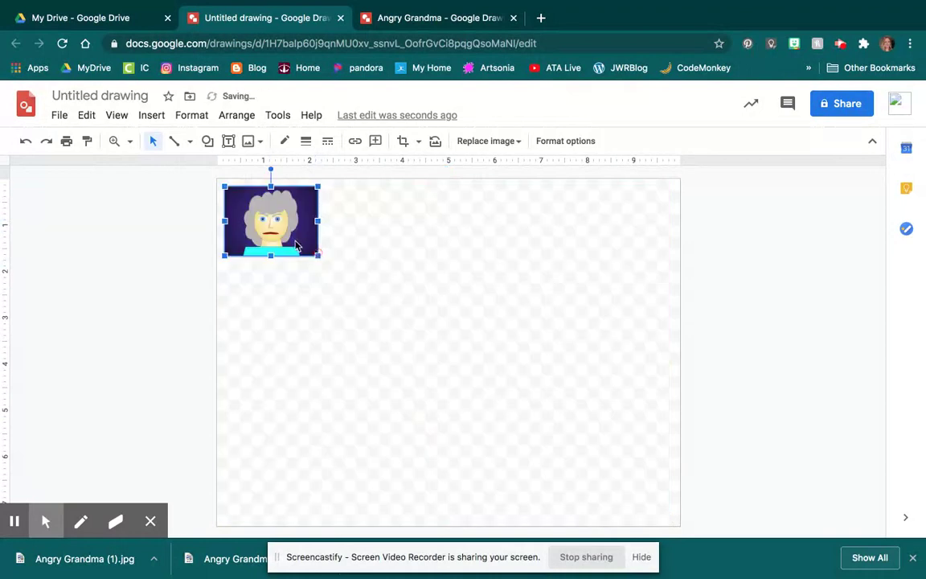
pyautogui.click(291, 240)
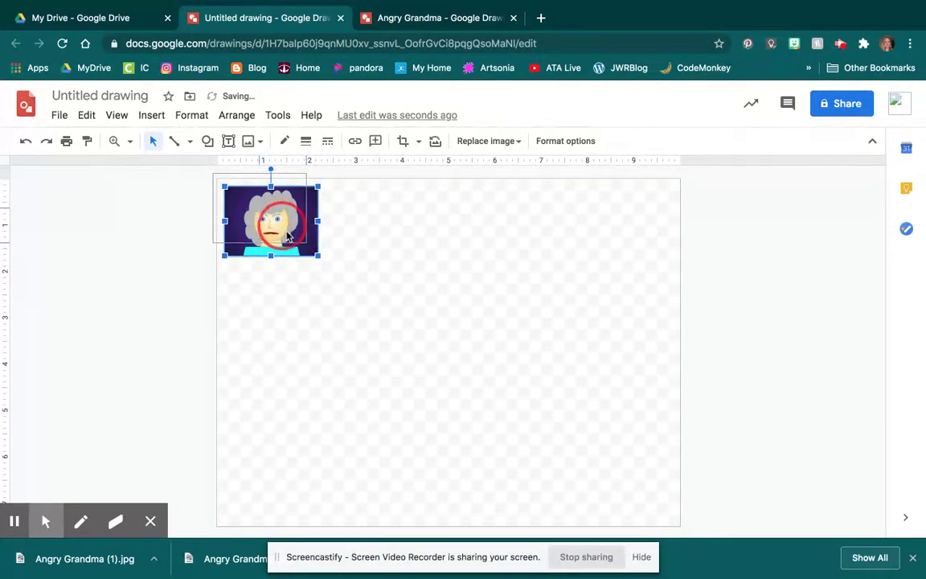
pyautogui.moveTo(291, 239); pyautogui.dragTo(374, 227)
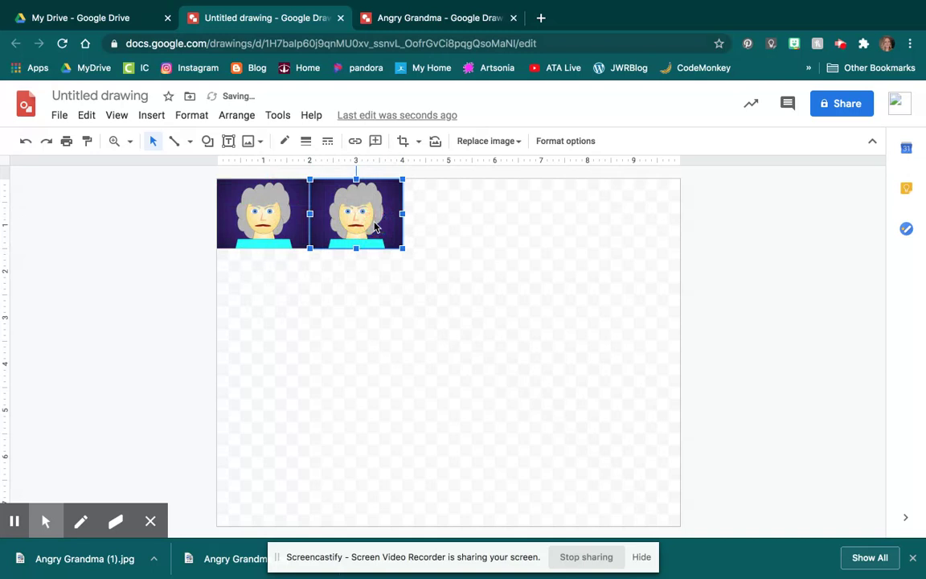
# Fill the top row with five portrait copies and select the whole row.
pyautogui.moveTo(351, 217); pyautogui.dragTo(432, 215)
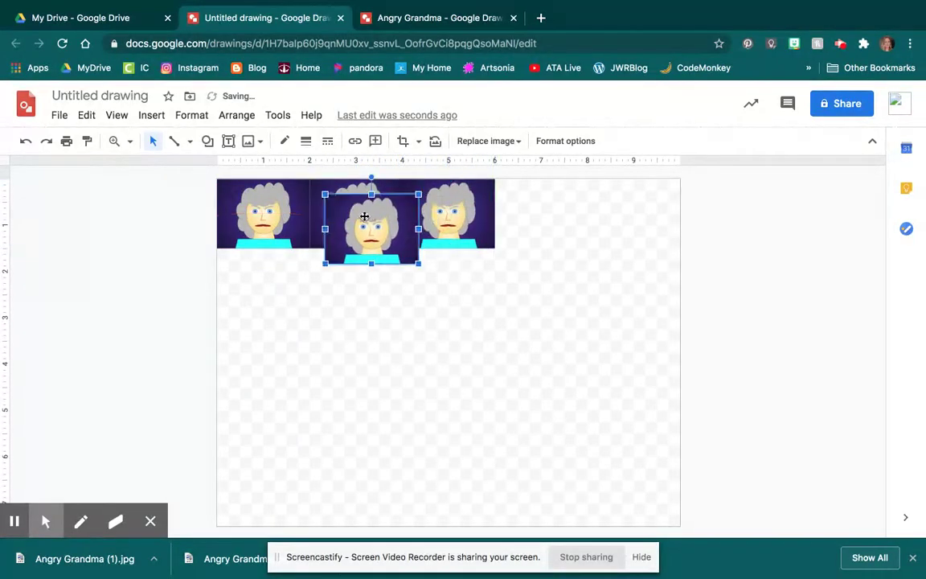
pyautogui.moveTo(364, 216); pyautogui.dragTo(536, 202)
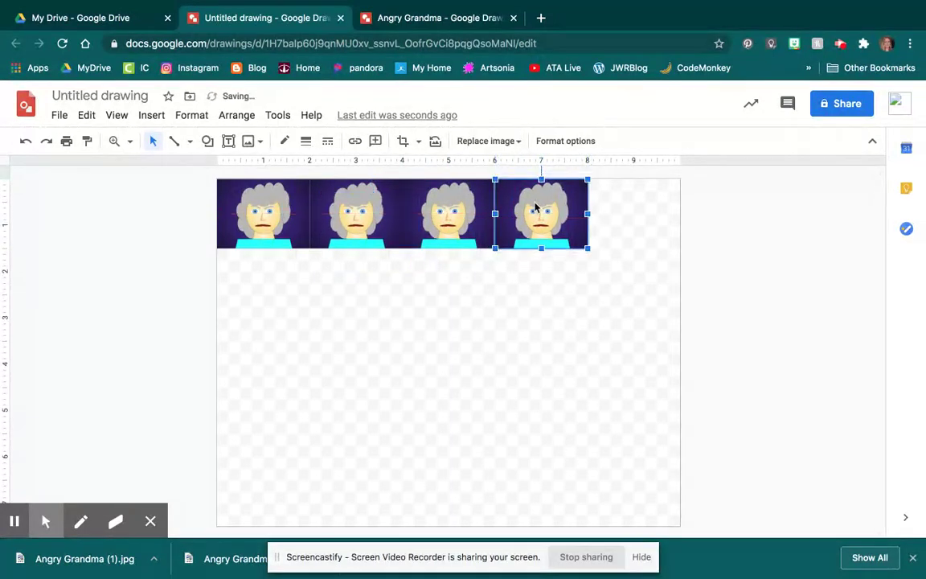
pyautogui.hotkey('ctrl', 'v')
pyautogui.moveTo(399, 238); pyautogui.dragTo(655, 217)
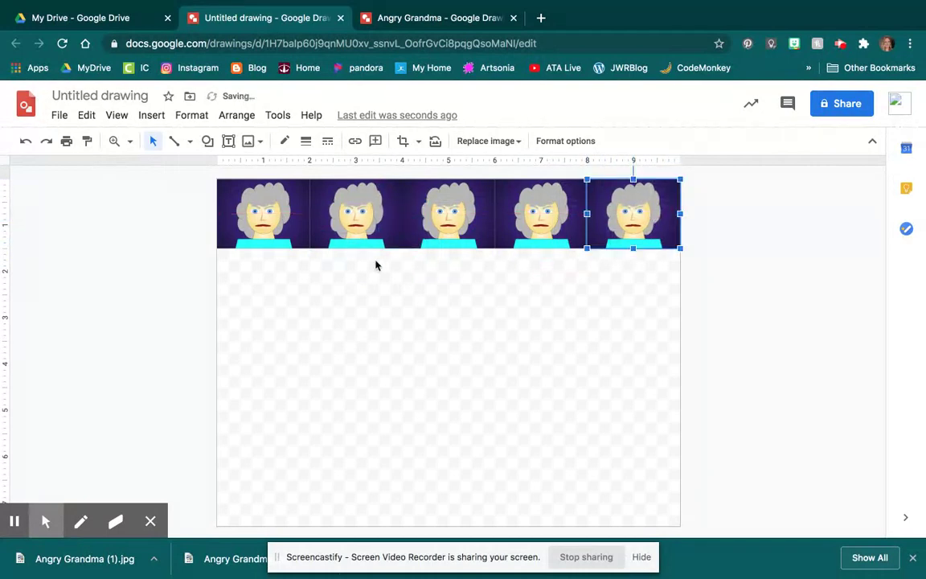
pyautogui.moveTo(199, 230); pyautogui.dragTo(658, 256)
# Group the five top-row portraits into one strip, undoing an accidental shift.
pyautogui.rightClick(478, 225)
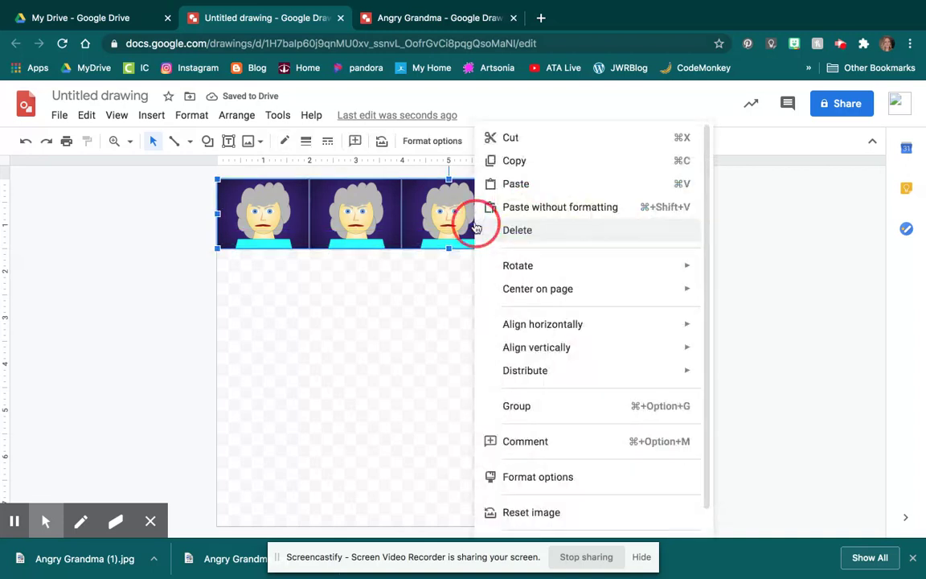
pyautogui.click(509, 406)
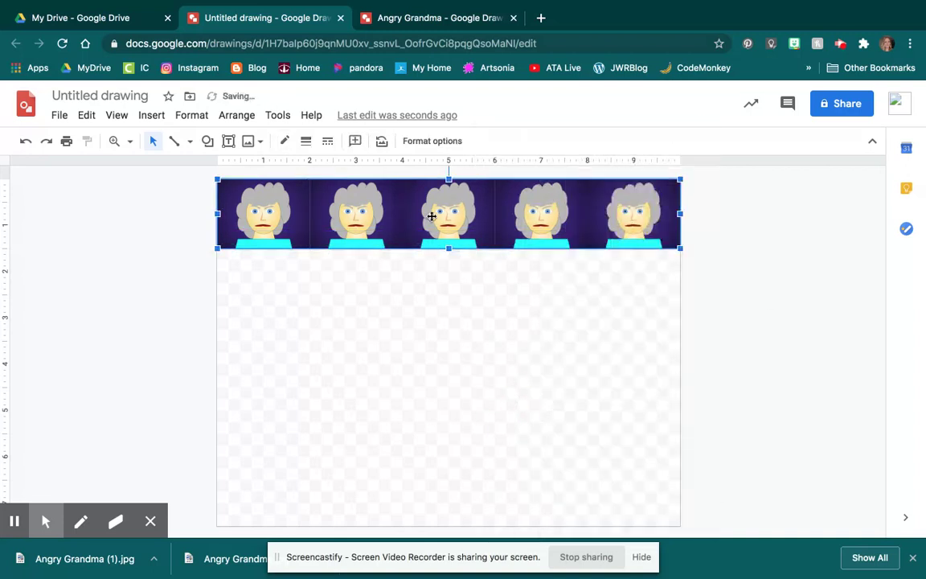
pyautogui.moveTo(415, 212); pyautogui.dragTo(424, 220)
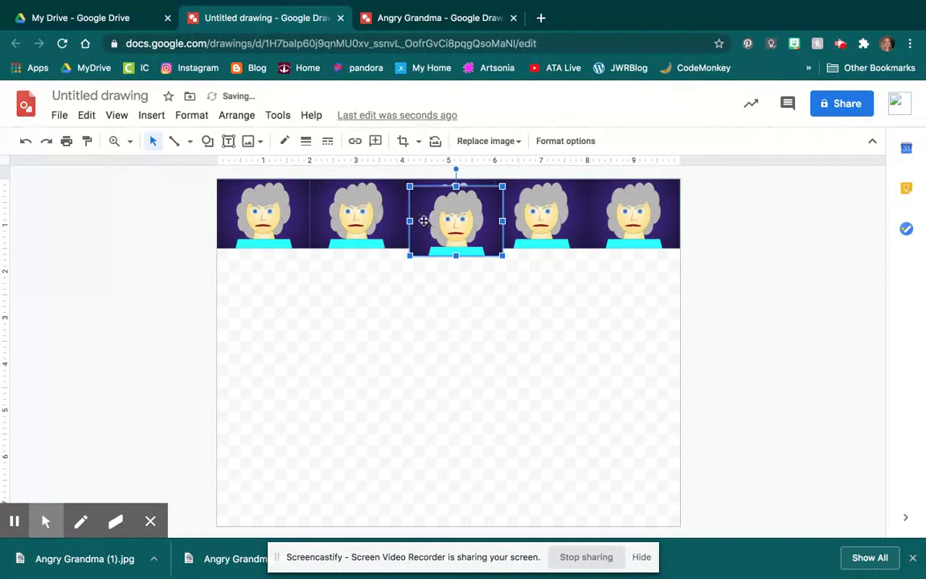
pyautogui.click(26, 141)
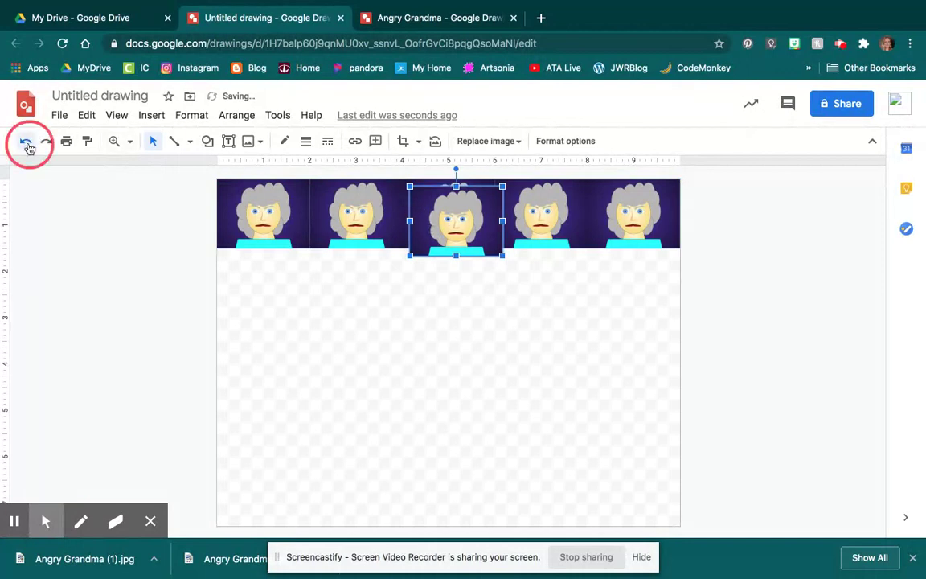
pyautogui.click(392, 279)
pyautogui.click(375, 223)
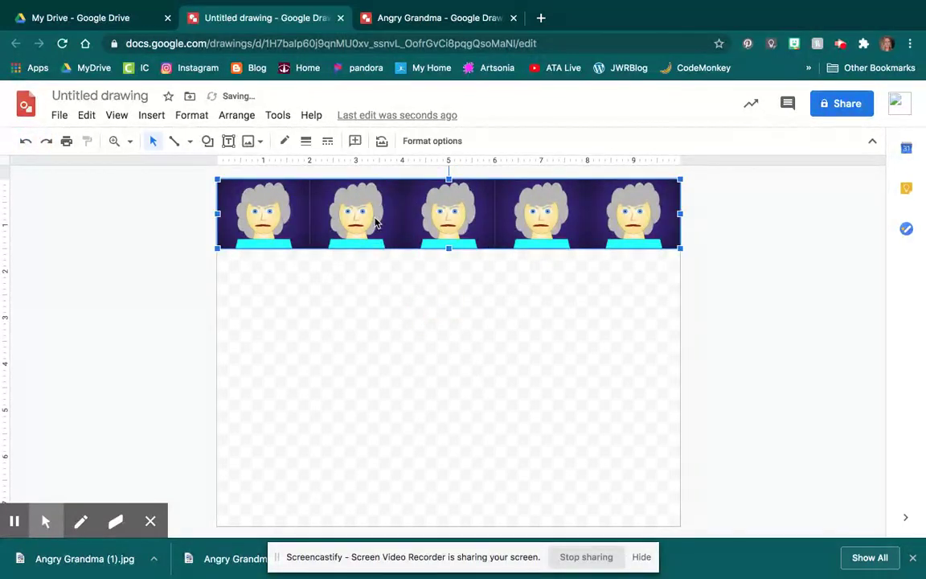
# Copy the strip down into four more rows to complete the 5-by-5 grid.
pyautogui.moveTo(375, 224); pyautogui.dragTo(366, 273)
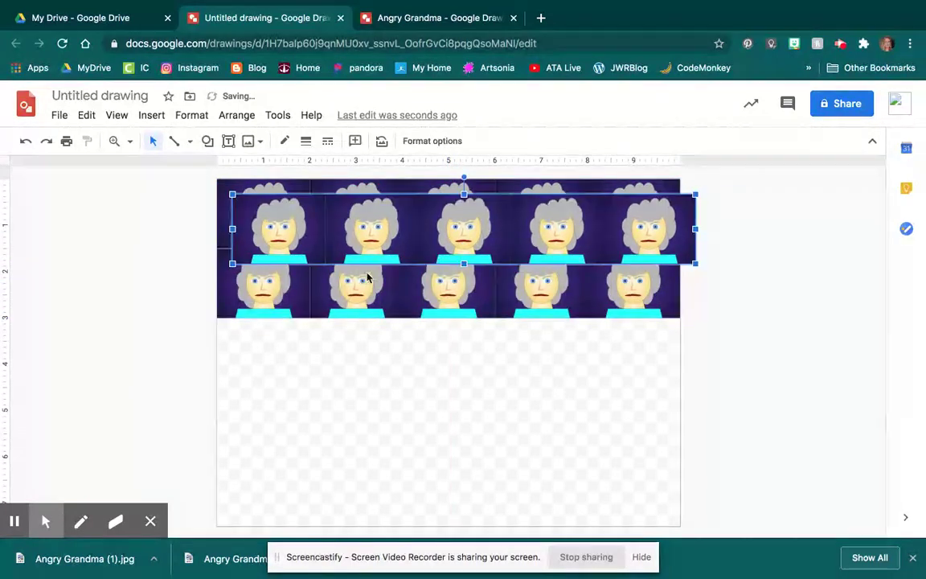
pyautogui.moveTo(364, 233); pyautogui.dragTo(346, 368)
pyautogui.hotkey('ctrl', 'v')
pyautogui.moveTo(366, 217); pyautogui.dragTo(375, 416)
pyautogui.hotkey('ctrl', 'v')
pyautogui.moveTo(406, 275); pyautogui.dragTo(380, 515)
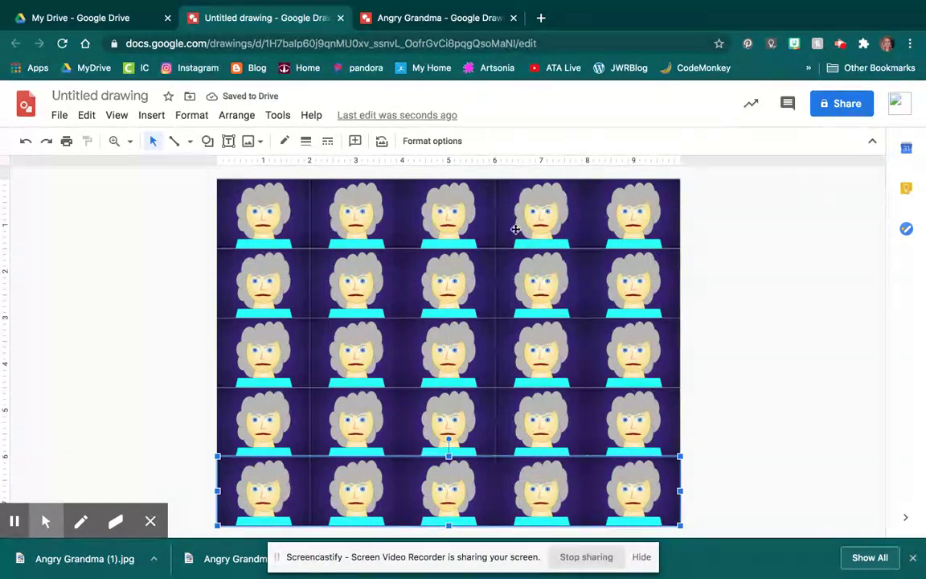
# Recolor the top row yellow with Light 4 and the second row orange.
pyautogui.click(283, 215)
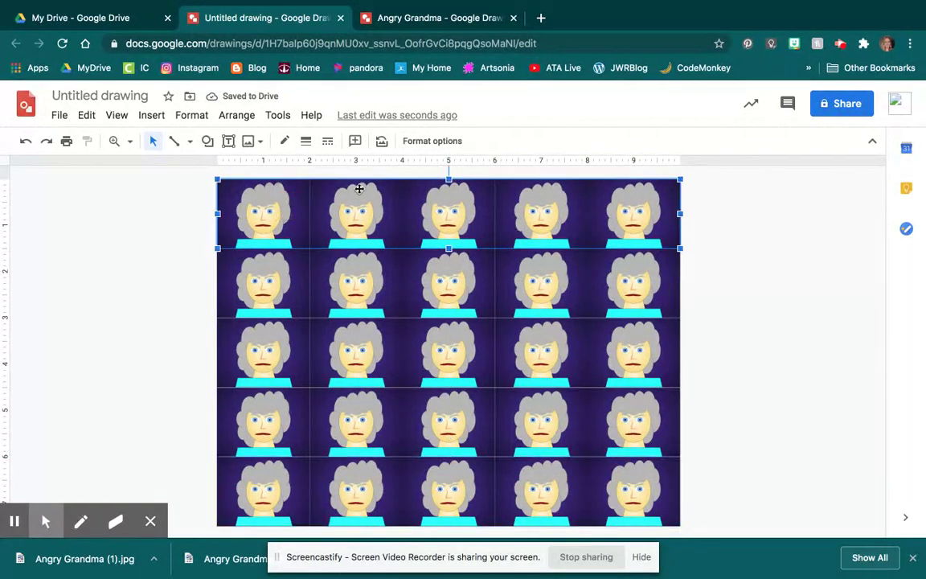
pyautogui.click(442, 142)
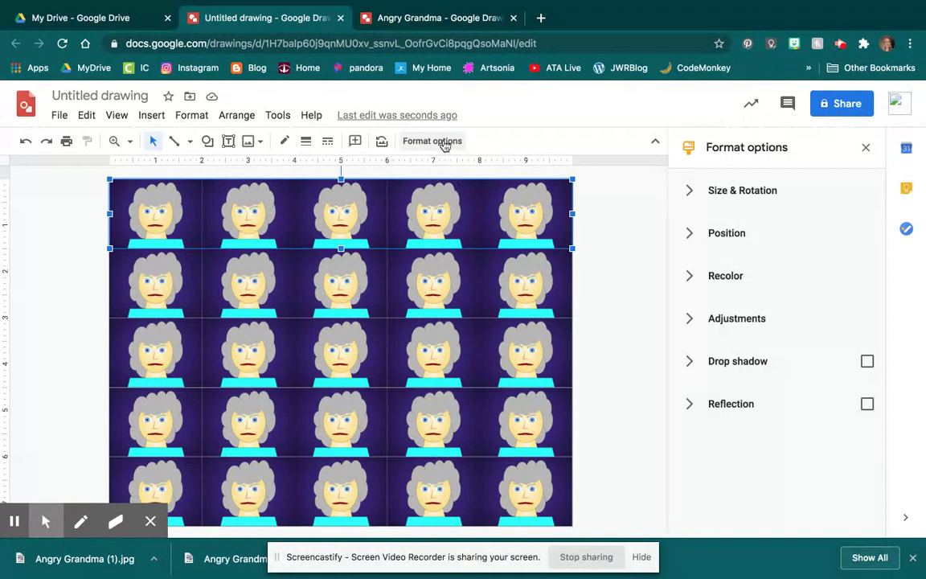
pyautogui.click(720, 276)
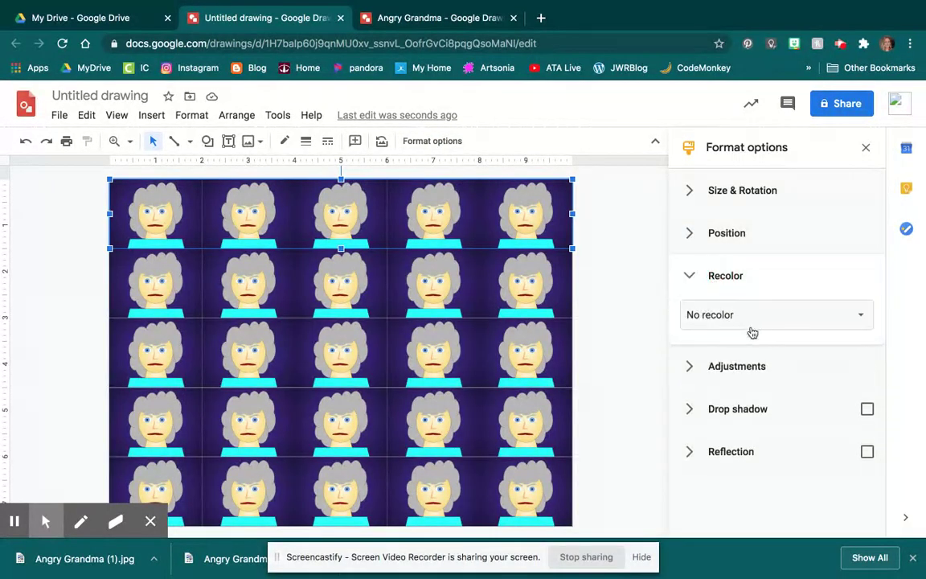
pyautogui.click(748, 326)
pyautogui.scroll(-3, 747, 356)
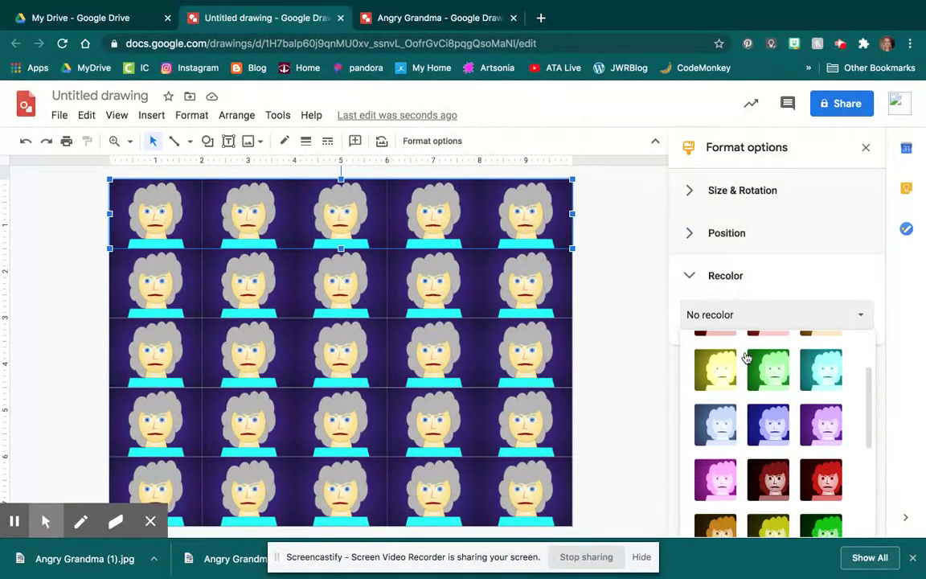
pyautogui.scroll(2, 746, 356)
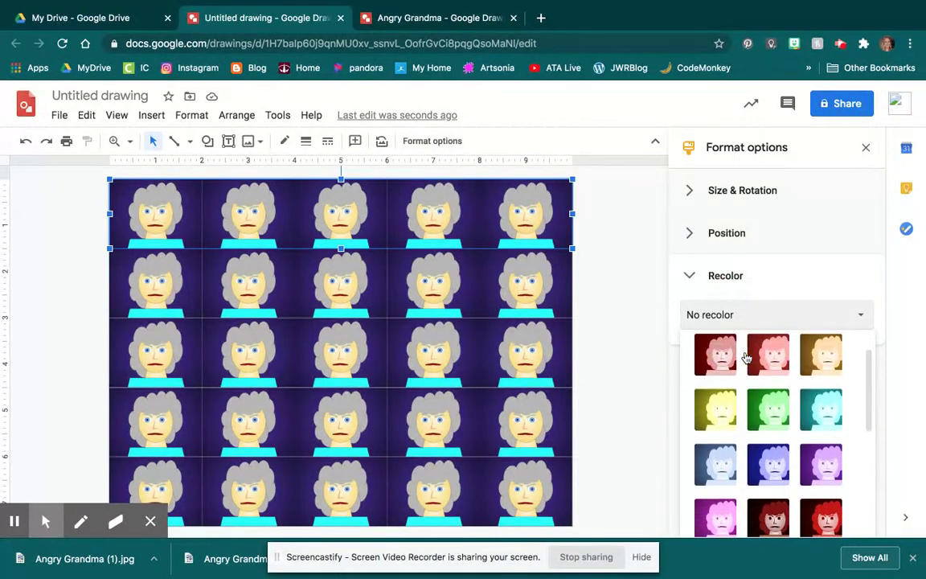
pyautogui.click(716, 418)
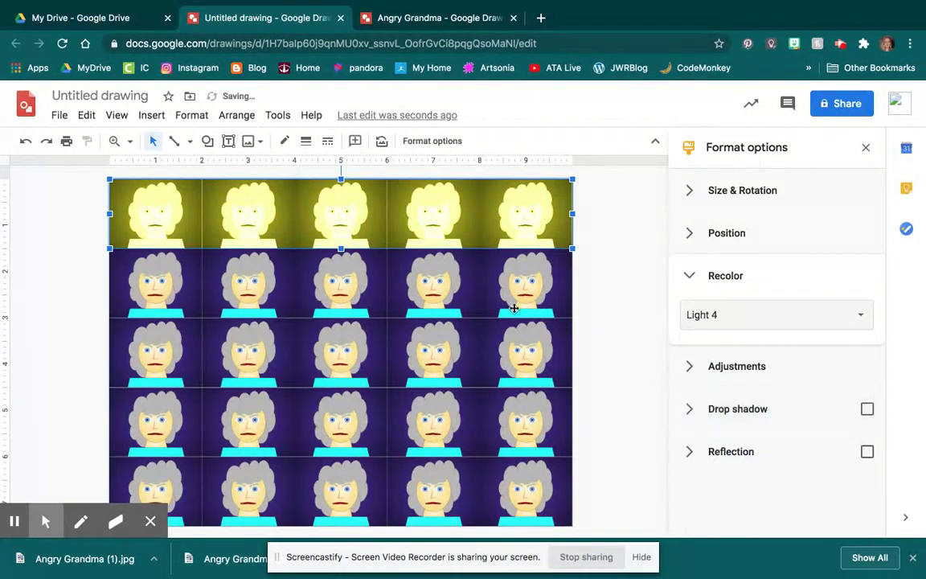
pyautogui.click(463, 288)
pyautogui.click(701, 314)
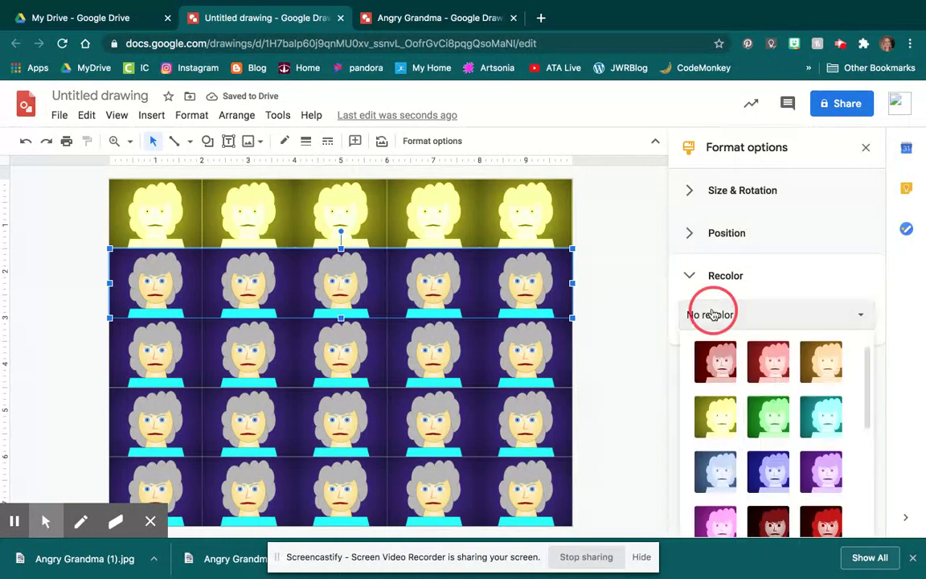
pyautogui.click(818, 371)
# Recolor the third, fourth and bottom rows with Light 2, Light 9 and Light 8.
pyautogui.click(465, 355)
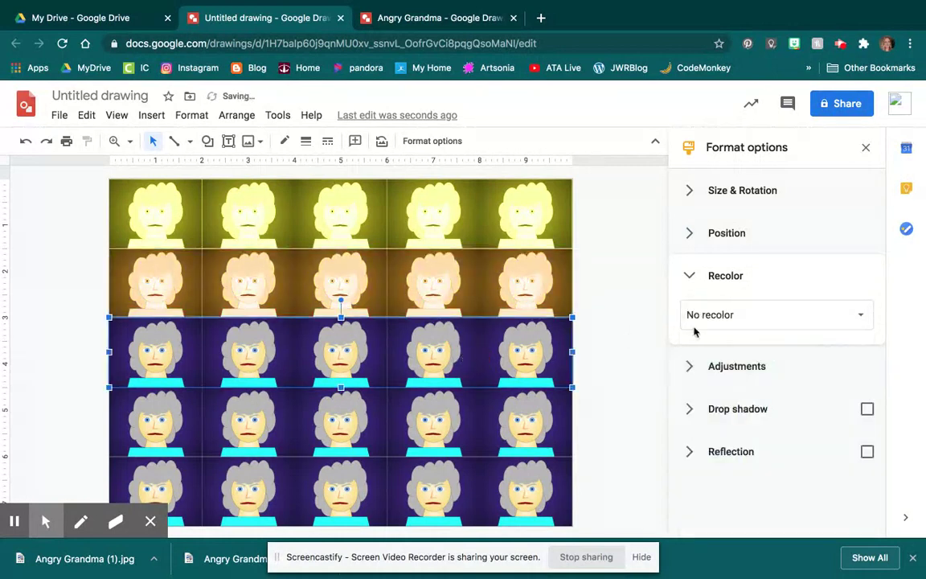
pyautogui.click(739, 315)
pyautogui.click(769, 362)
pyautogui.click(771, 316)
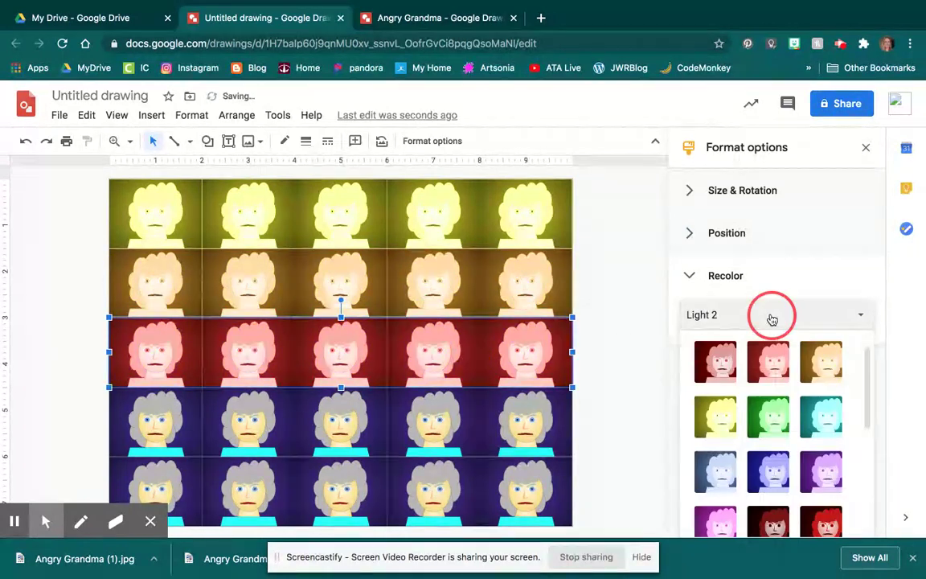
pyautogui.click(483, 438)
pyautogui.click(759, 316)
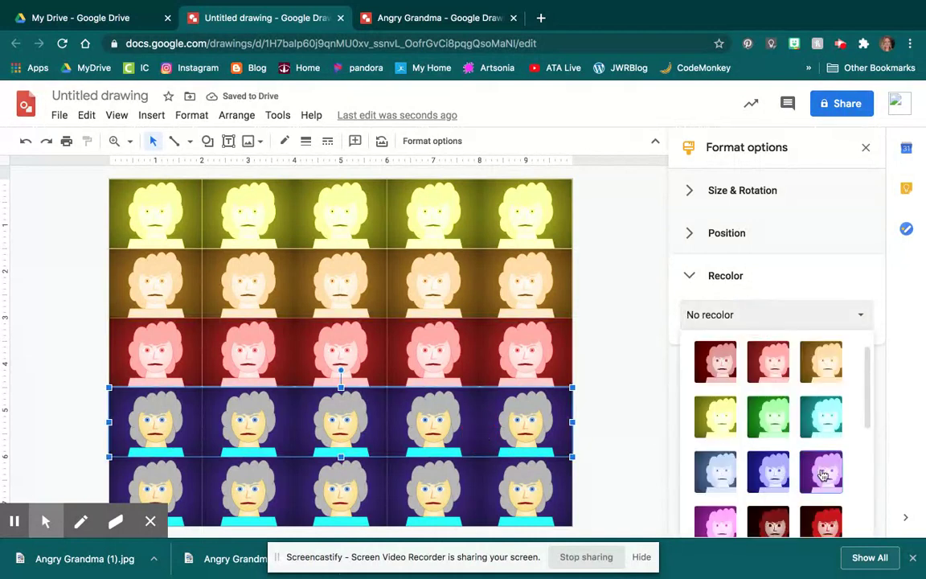
pyautogui.click(821, 472)
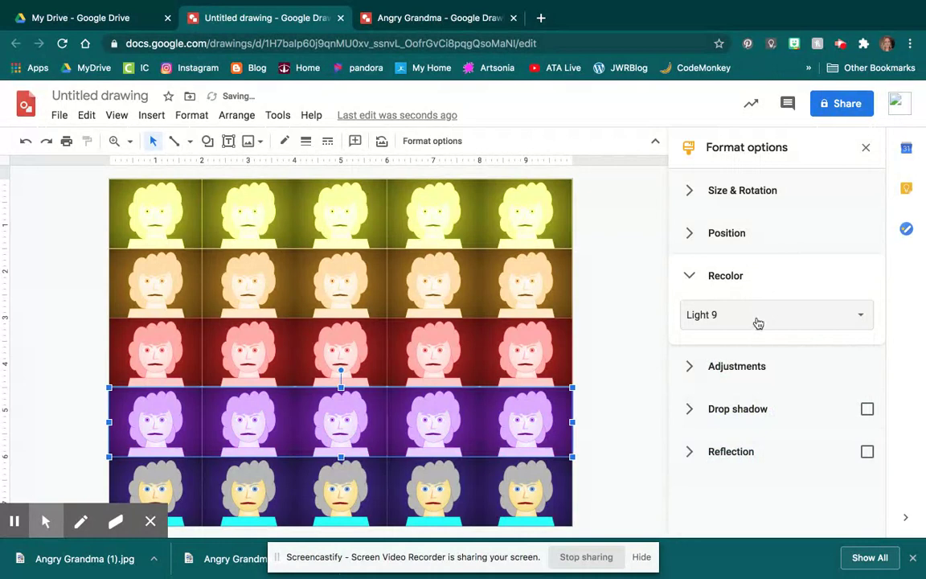
pyautogui.click(494, 487)
pyautogui.click(785, 321)
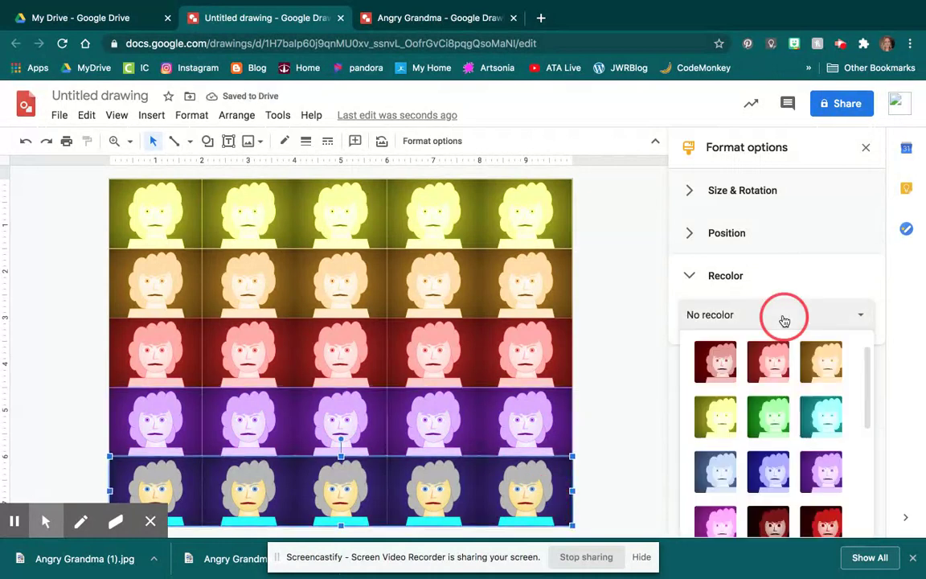
pyautogui.scroll(-3, 760, 434)
pyautogui.click(765, 430)
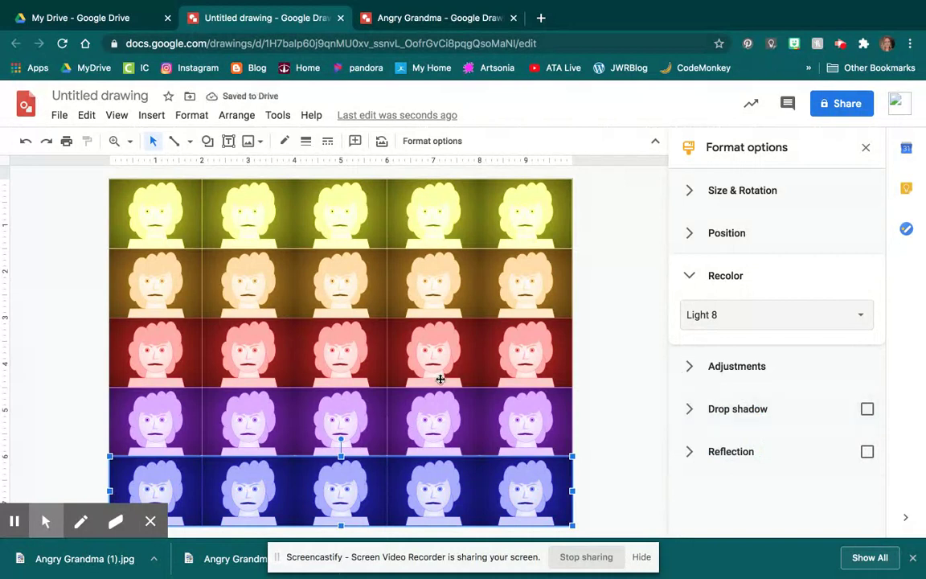
# In the Angry Grandma drawing, delete the purple background image.
pyautogui.click(377, 20)
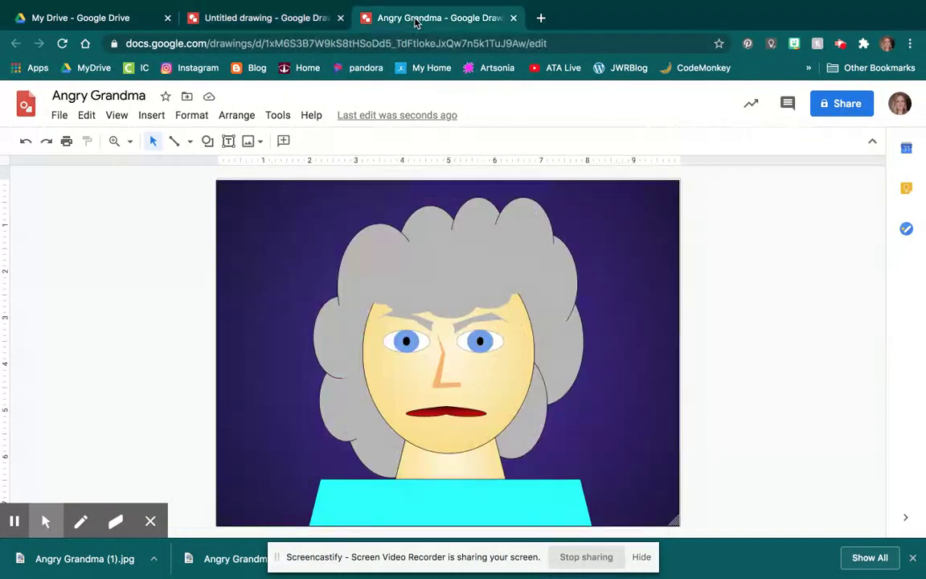
pyautogui.click(297, 237)
pyautogui.press('BackSpace')
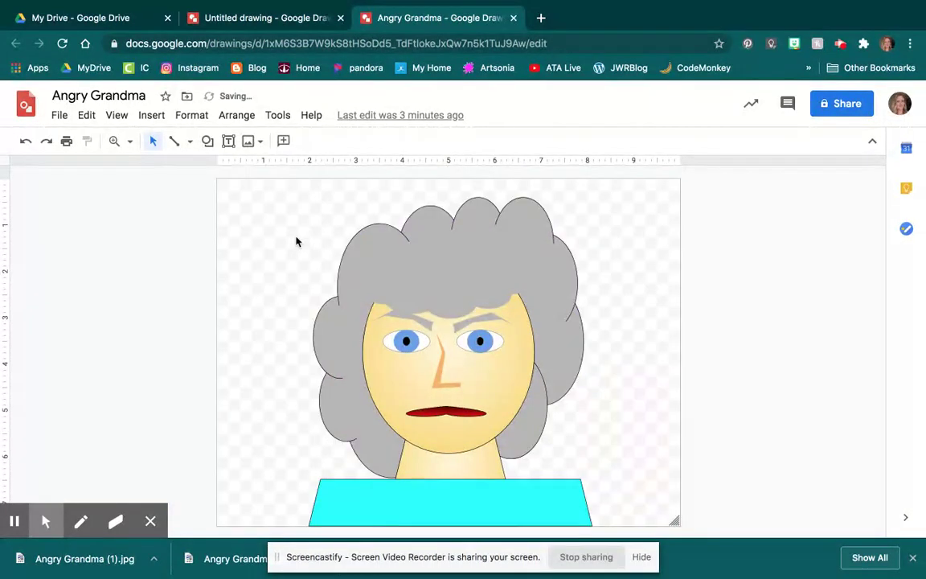
# Group all the grandma's shapes into one object and return to the grid drawing.
pyautogui.moveTo(296, 224); pyautogui.dragTo(589, 510)
pyautogui.rightClick(500, 409)
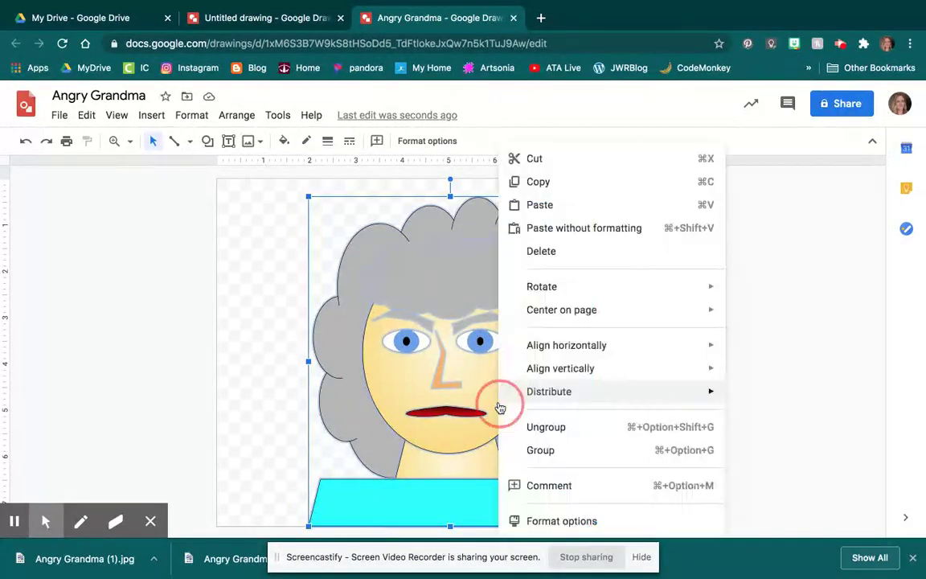
pyautogui.click(540, 448)
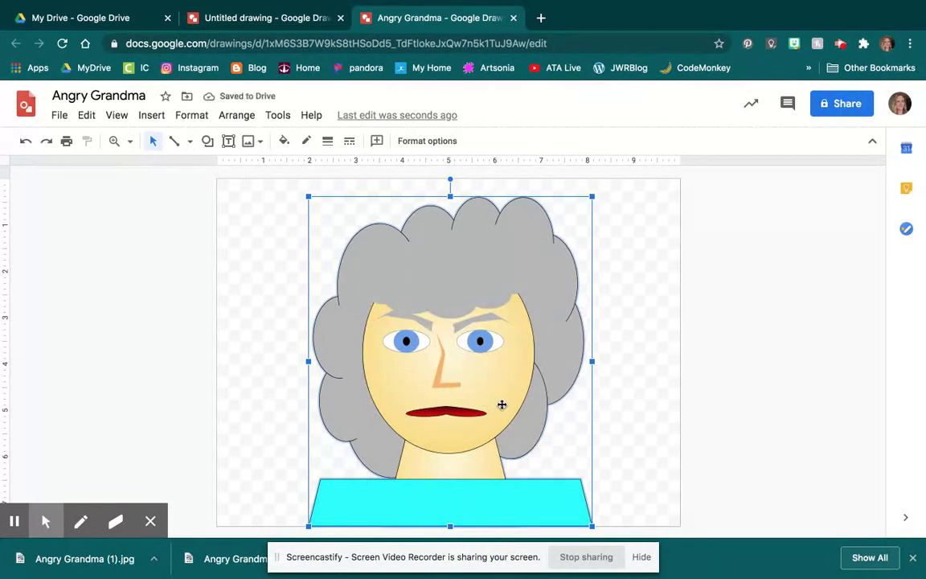
pyautogui.click(252, 15)
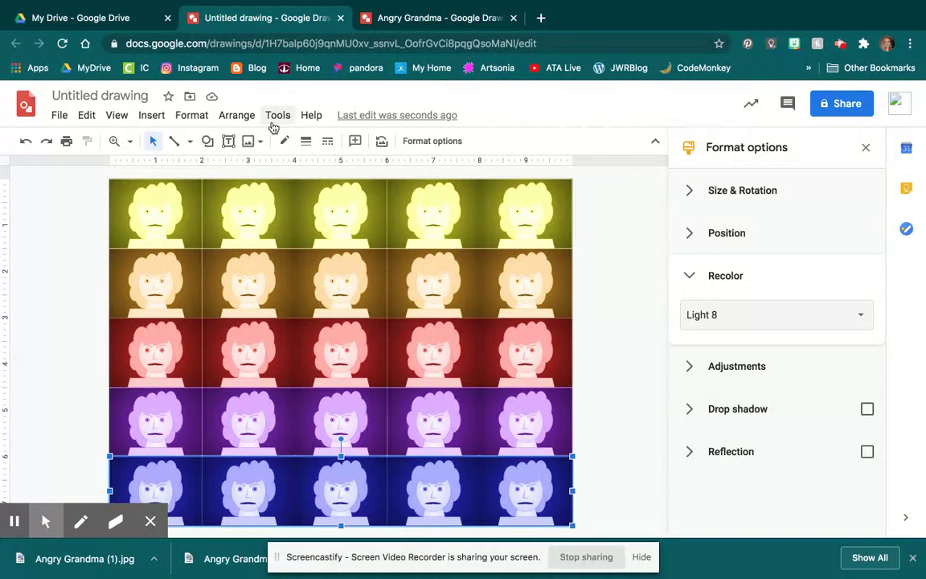
# Copy the grouped grandma into the grid drawing, nudge it slightly right, and deselect it.
pyautogui.click(410, 20)
pyautogui.click(504, 329)
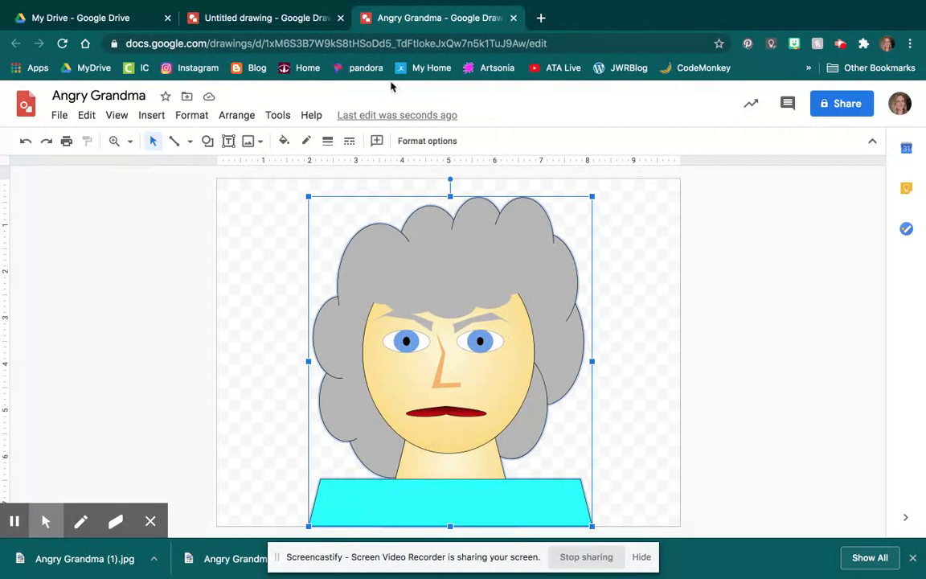
pyautogui.click(299, 24)
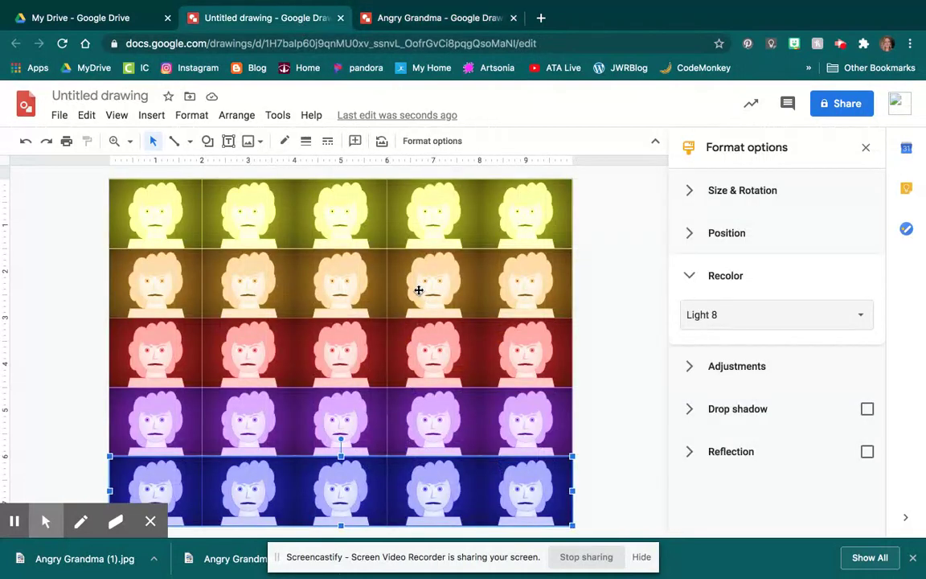
pyautogui.click(394, 357)
pyautogui.hotkey('ctrl', 'v')
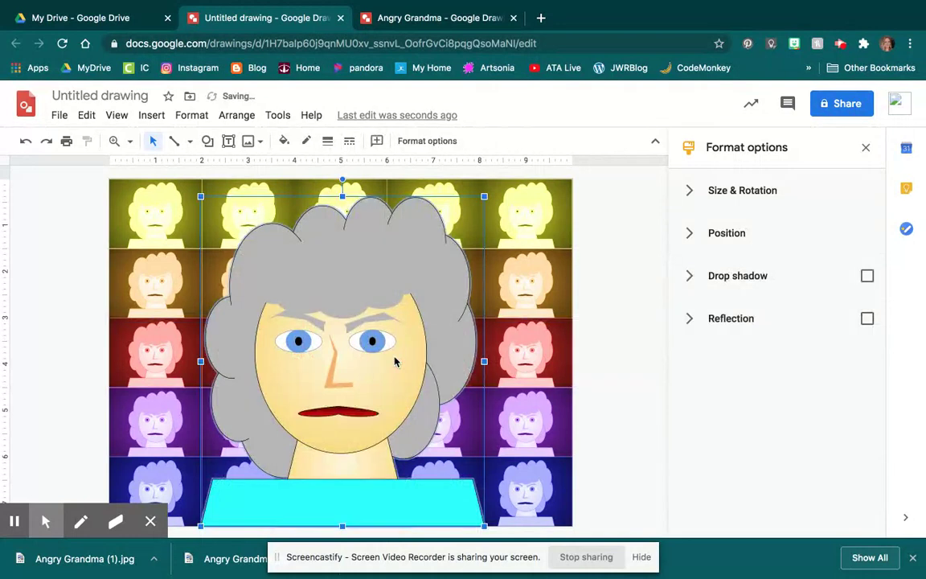
pyautogui.moveTo(404, 364); pyautogui.dragTo(440, 363)
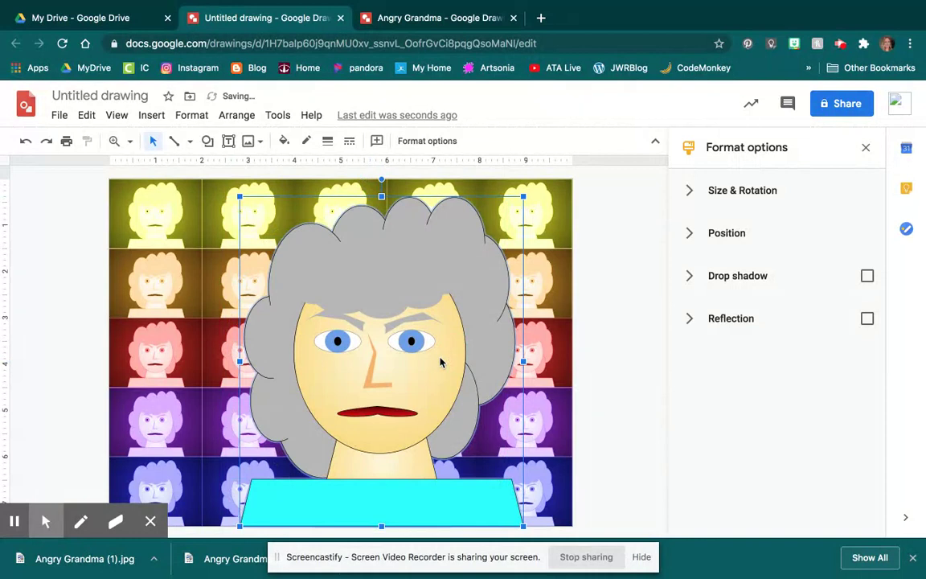
pyautogui.click(623, 437)
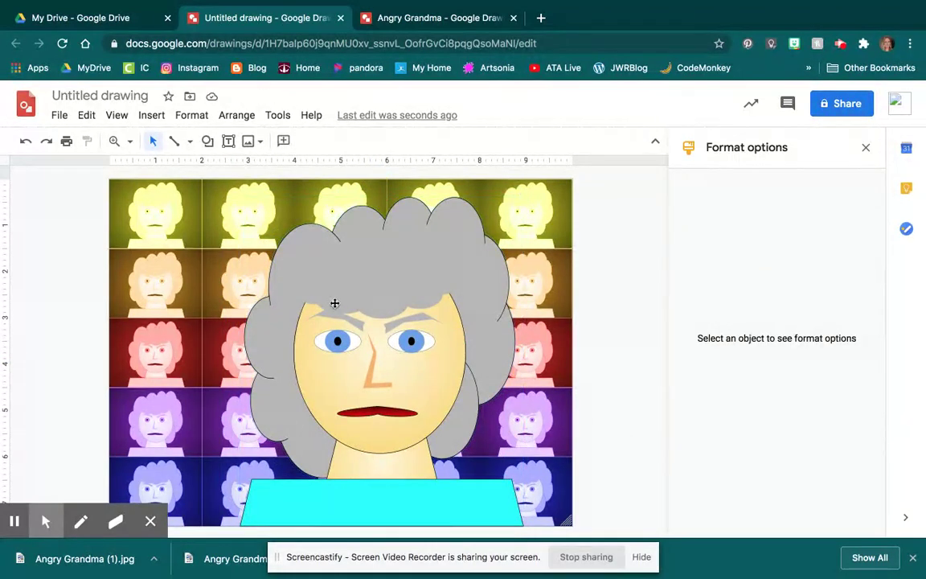
# Download the finished grandma collage as a JPEG image (.jpg).
pyautogui.click(62, 118)
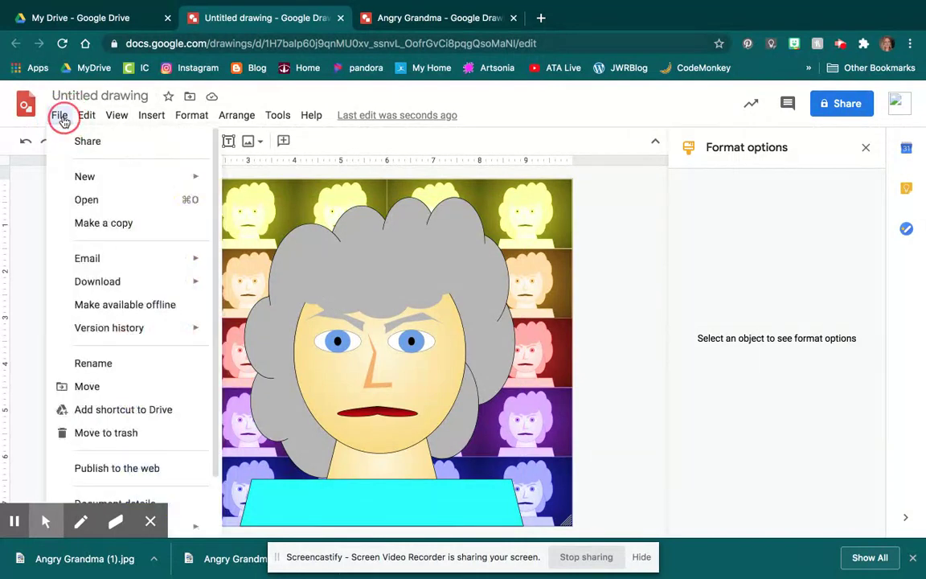
pyautogui.moveTo(96, 282)
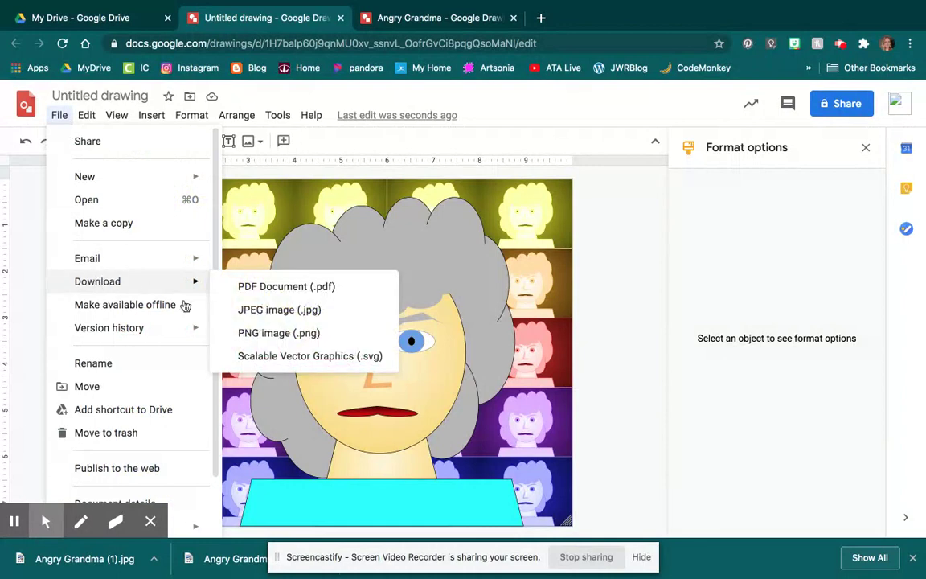
pyautogui.click(251, 311)
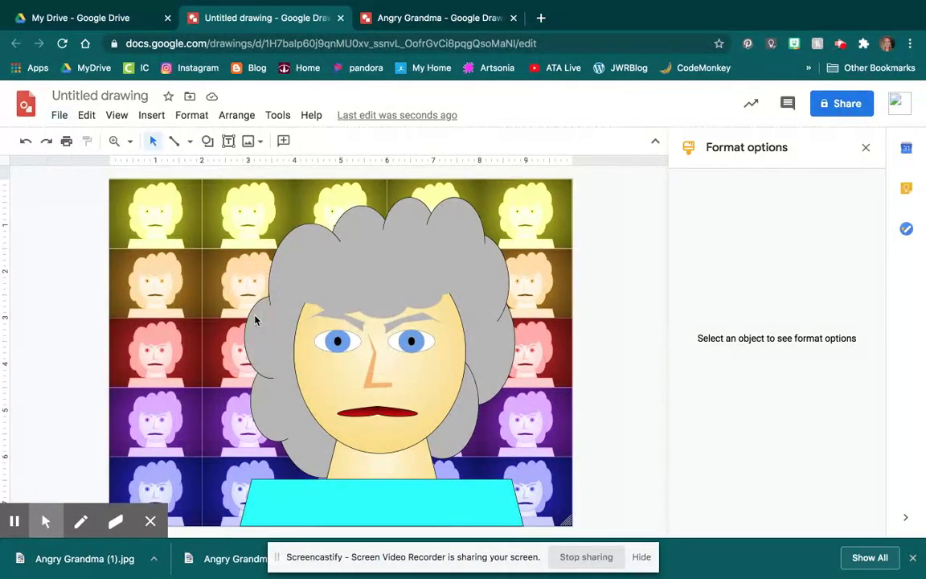